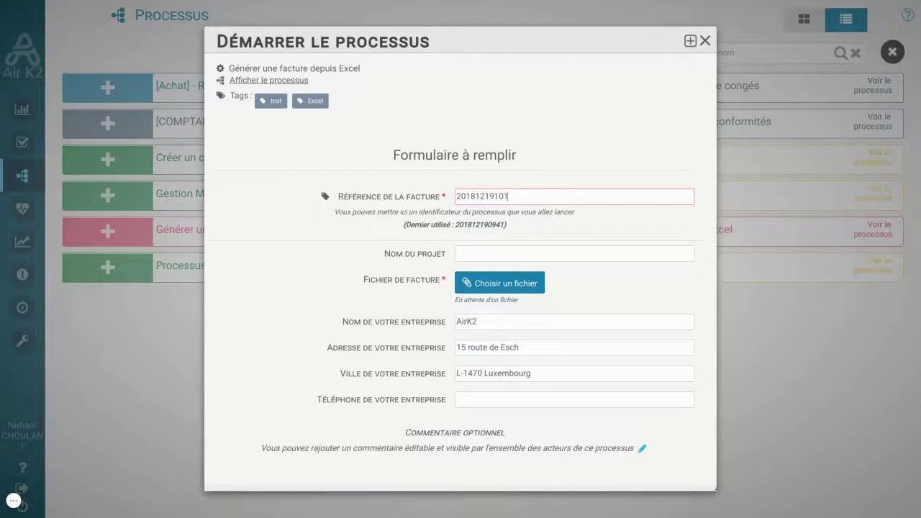
# - Set the project name to "Démonstration", attach Facture.xlsx as the invoice file, and start the invoice process
pyautogui.click(557, 253)
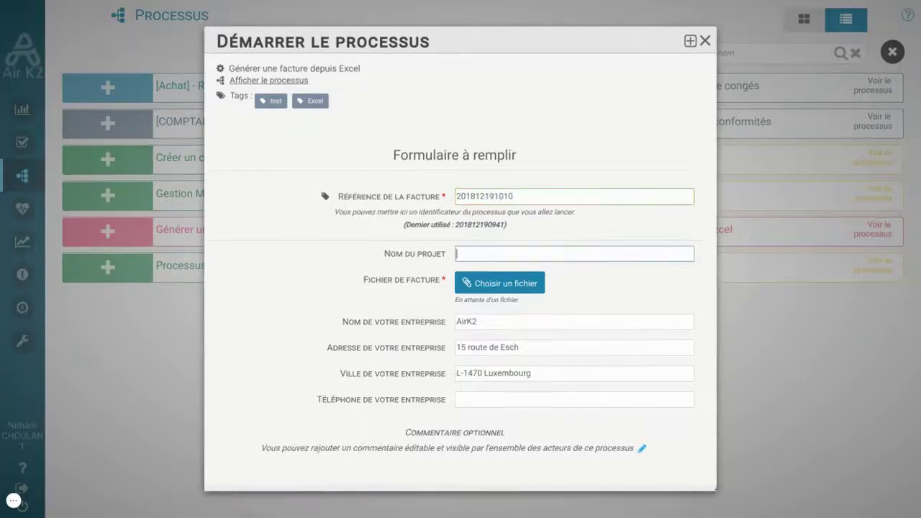
pyautogui.write('Démonstration')
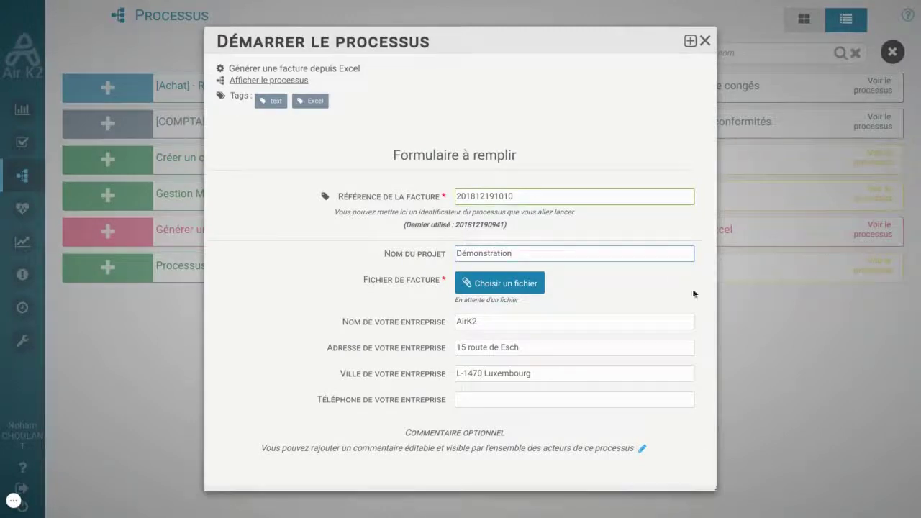
pyautogui.click(502, 283)
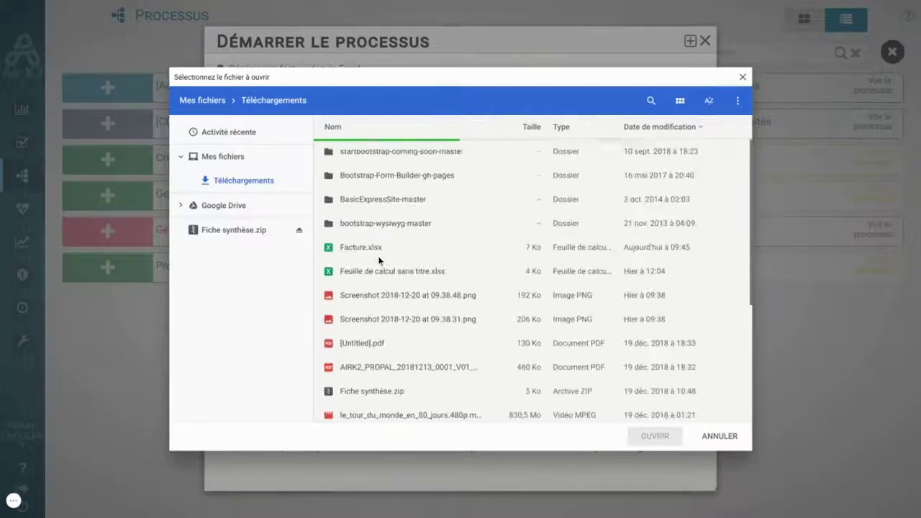
pyautogui.doubleClick(363, 248)
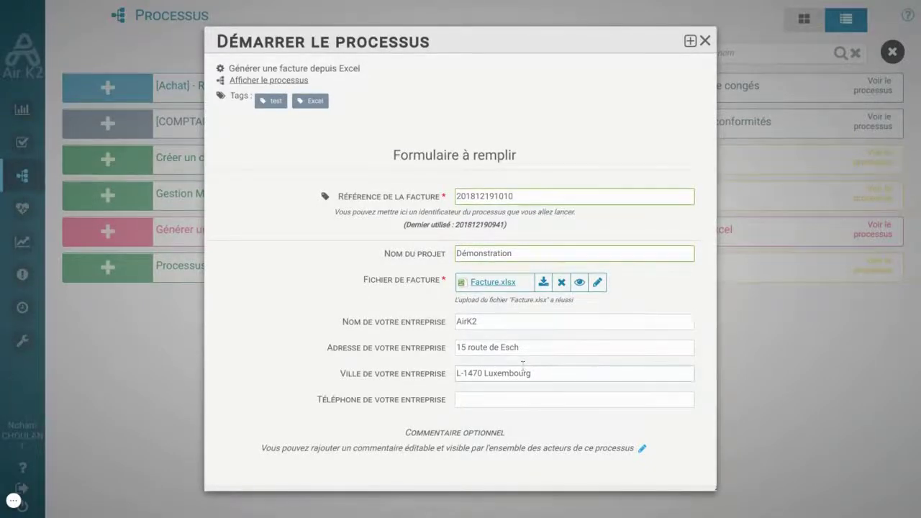
pyautogui.scroll(-2, 545, 424)
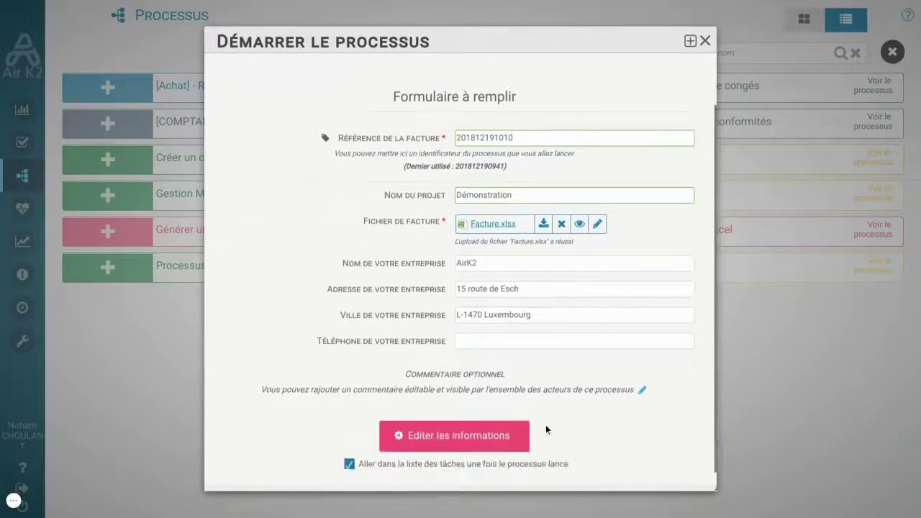
pyautogui.click(445, 445)
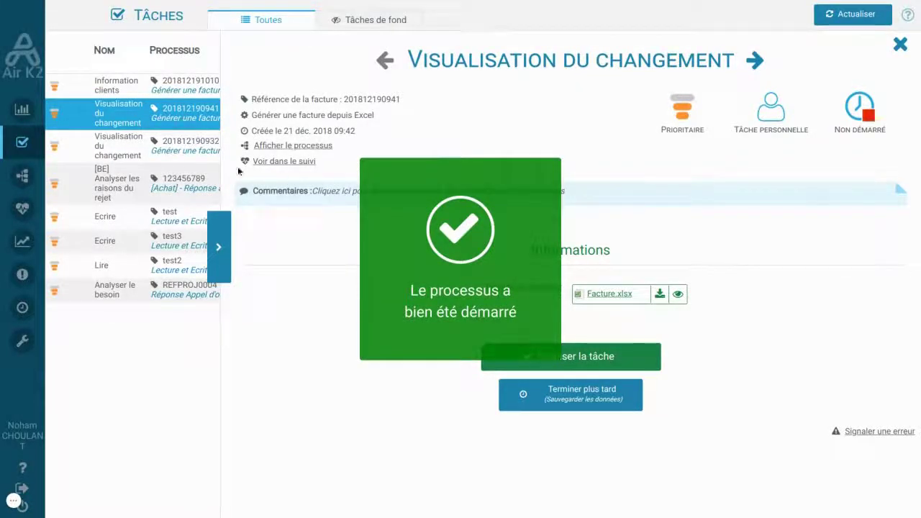
# - Open the new Information clients task and fill in the client contact's name, the company SARL DUPOND and the street address
pyautogui.click(127, 92)
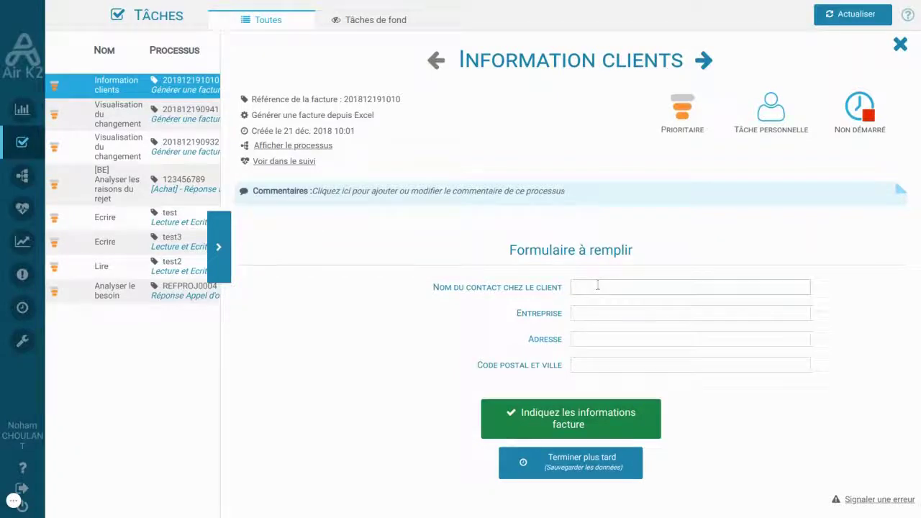
pyautogui.click(596, 288)
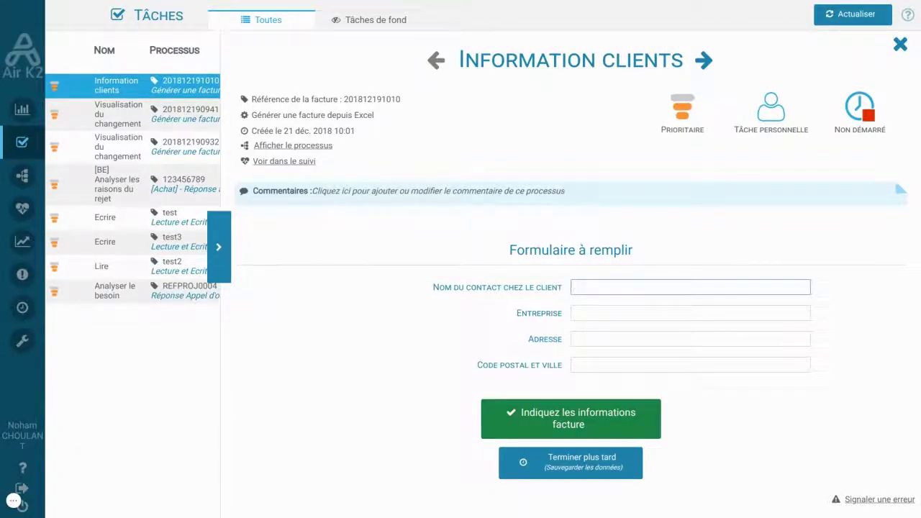
pyautogui.write('Martin DUPOND')
pyautogui.press('Tab')
pyautogui.write('SARL DUPOND')
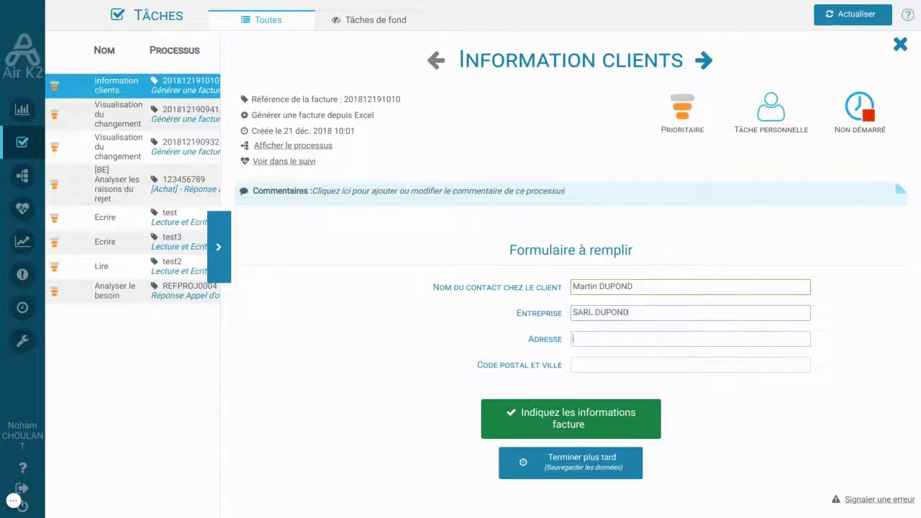
pyautogui.write('14 rue martin')
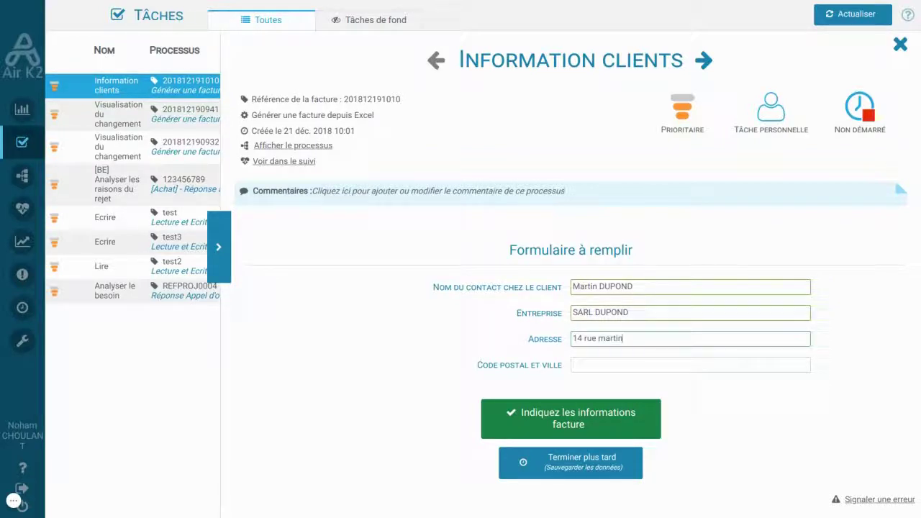
# - Enter the client's postal code and city, correcting the city's capitalization, and submit the client information
pyautogui.click(690, 365)
pyautogui.write('1455 LUx')
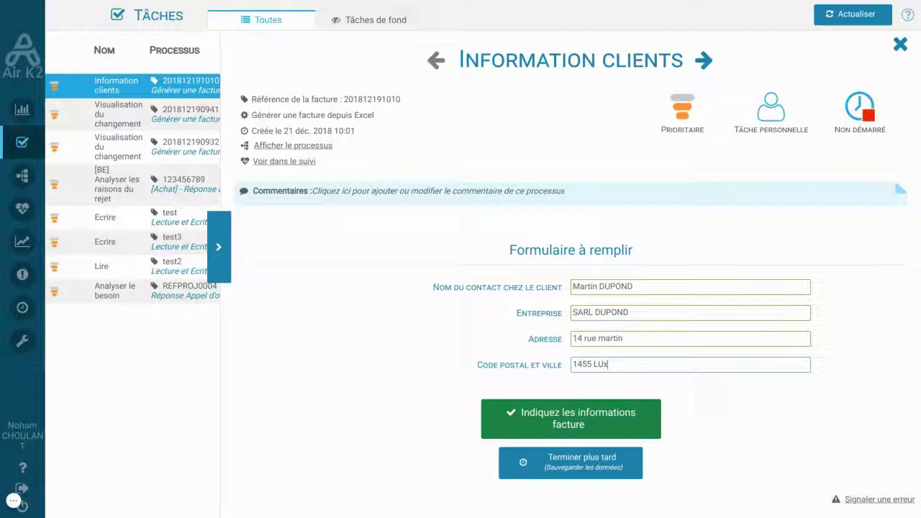
pyautogui.write('embourg')
pyautogui.click(600, 365)
pyautogui.press('BackSpace')
pyautogui.write('u')
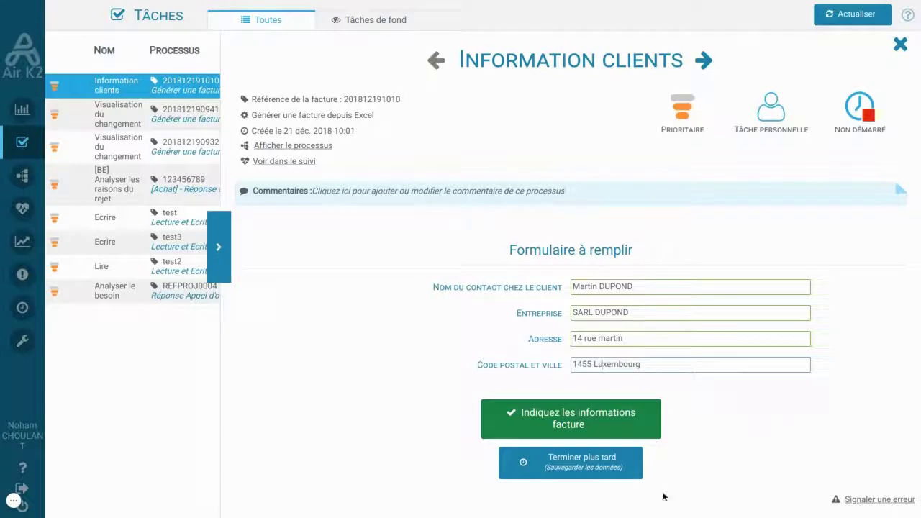
pyautogui.click(575, 411)
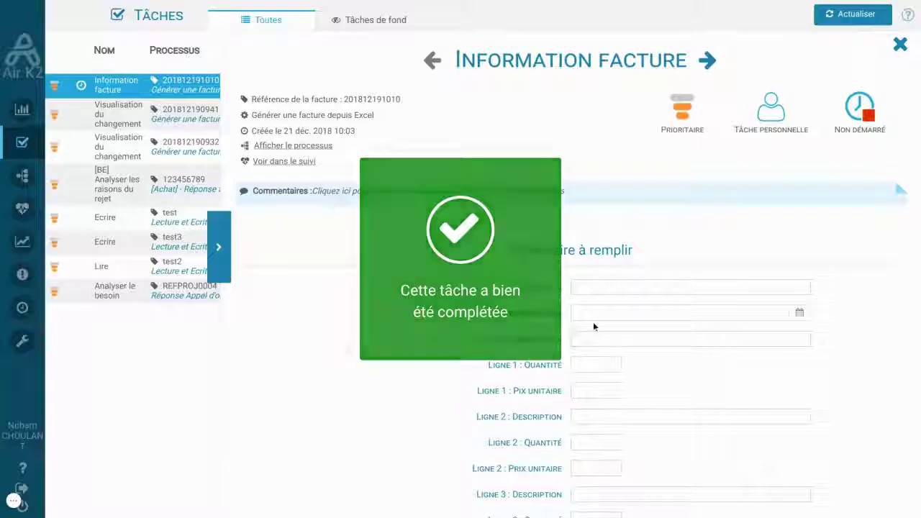
# - Enter the payee's name and set the invoice due date to 31 January 2019
pyautogui.click(595, 287)
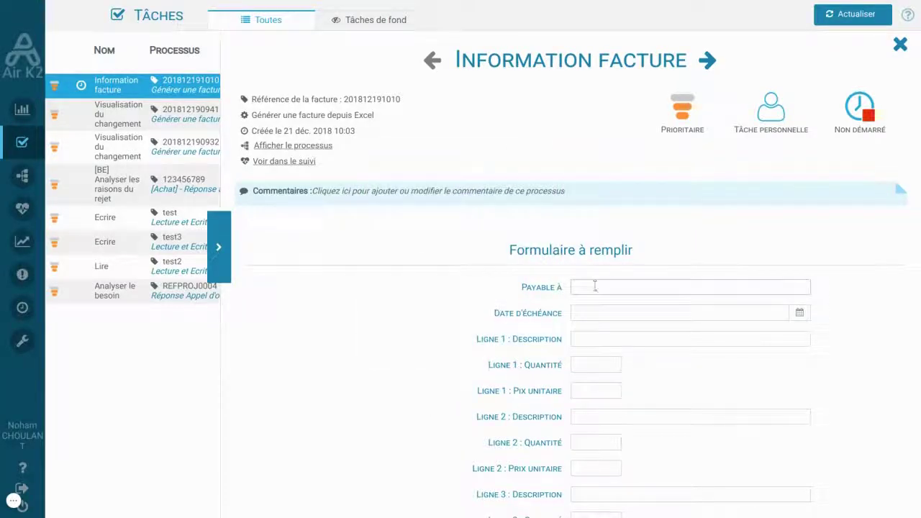
pyautogui.write('Martin')
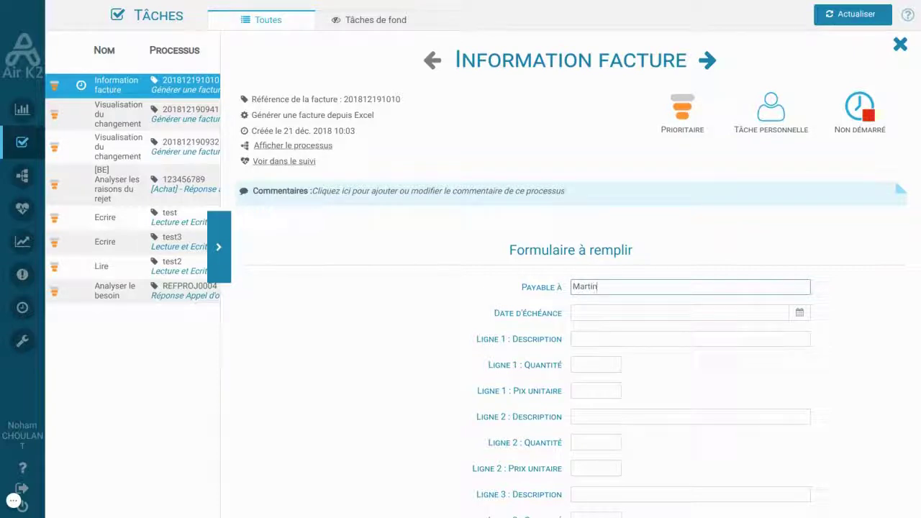
pyautogui.click(800, 313)
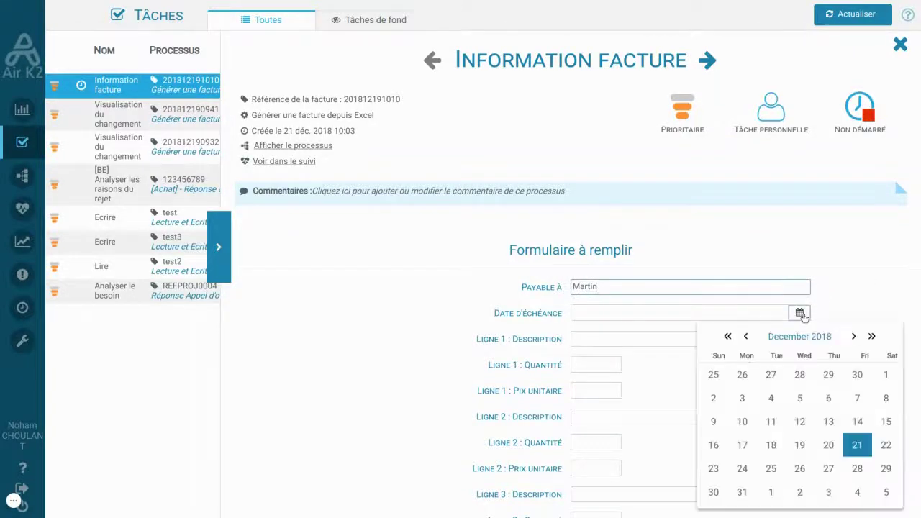
pyautogui.click(856, 336)
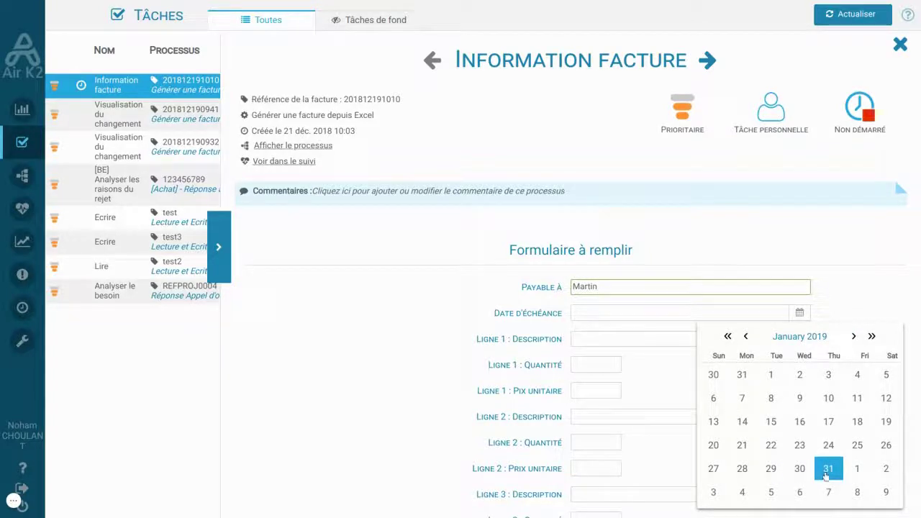
pyautogui.click(827, 470)
# - Enter invoice lines Article 1 (quantity 2, price 234), Article 2 (3, 123) and Article 3 (2, 234), and submit the invoice information
pyautogui.click(632, 338)
pyautogui.write('Article 1')
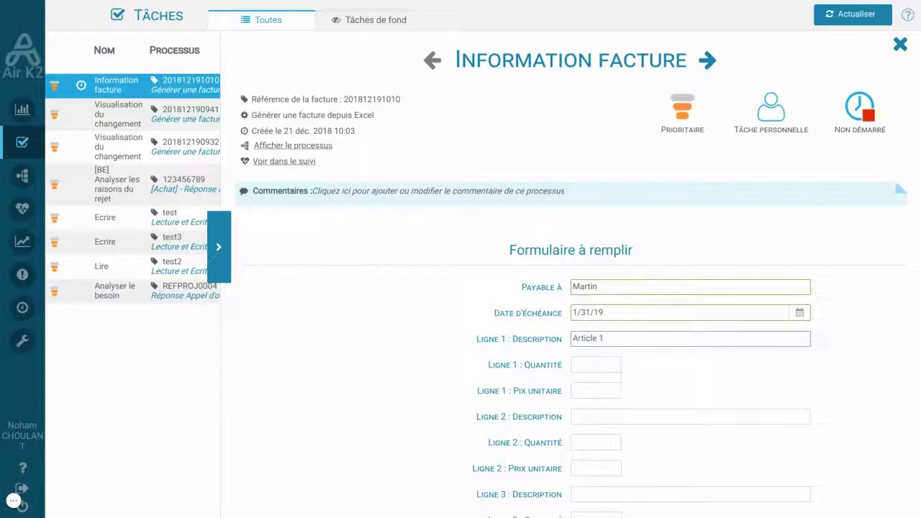
pyautogui.click(596, 365)
pyautogui.write('2')
pyautogui.write('234')
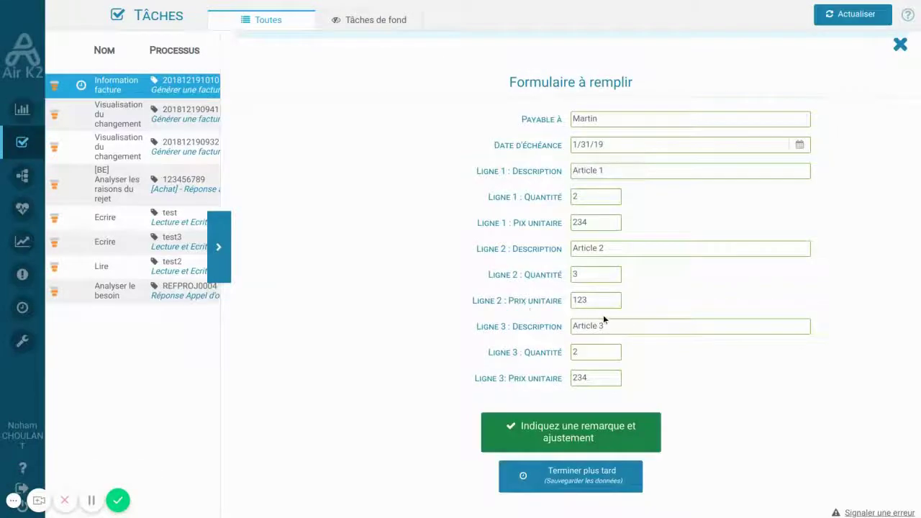
pyautogui.click(560, 437)
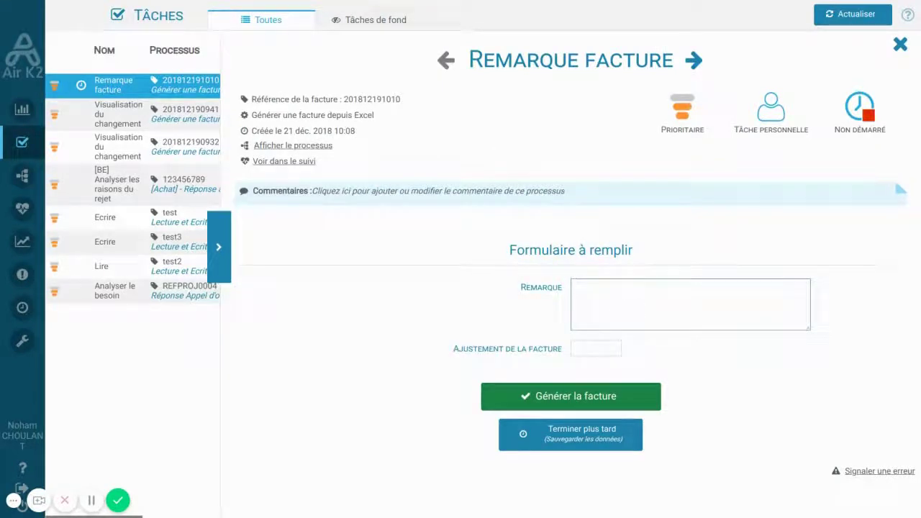
# - Enter the remark "Suite à notre intervention du 12/12/2018" with an invoice adjustment of -100, and generate the invoice
pyautogui.write('Suite à notre inte')
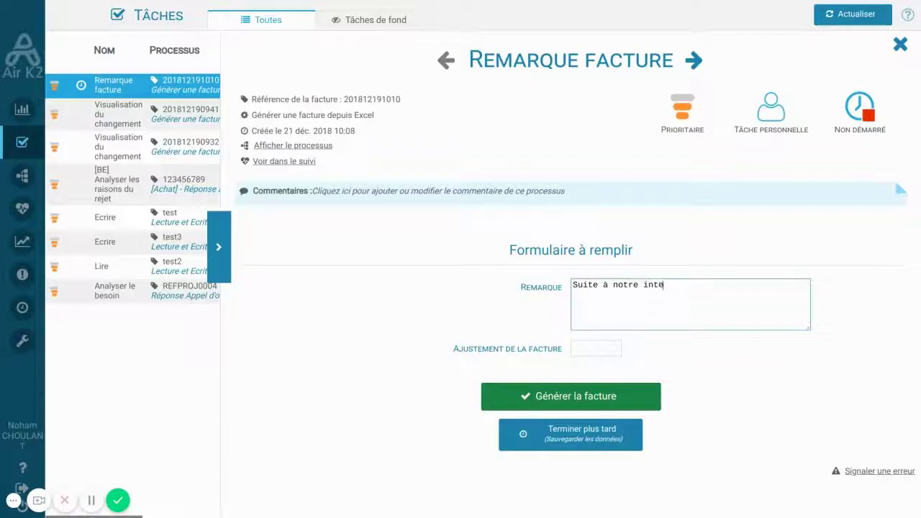
pyautogui.write('rvention du 12/12/2018')
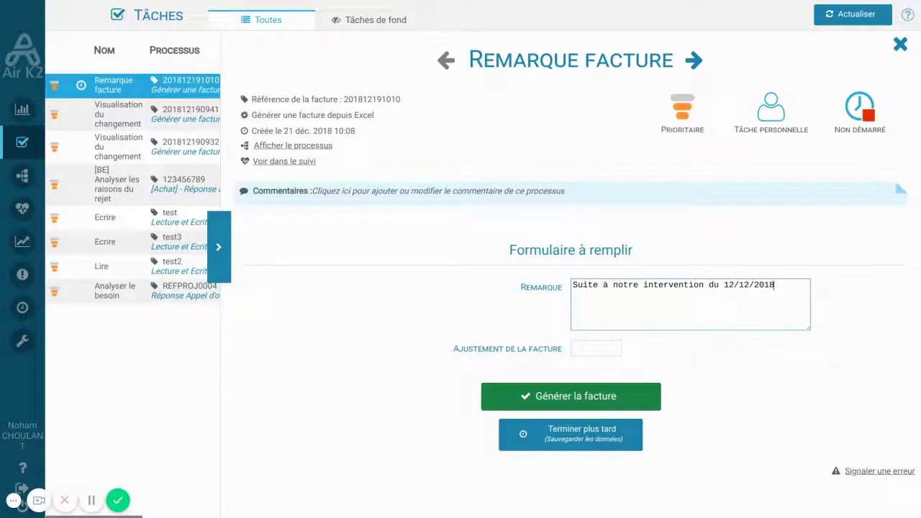
pyautogui.click(602, 351)
pyautogui.write('-')
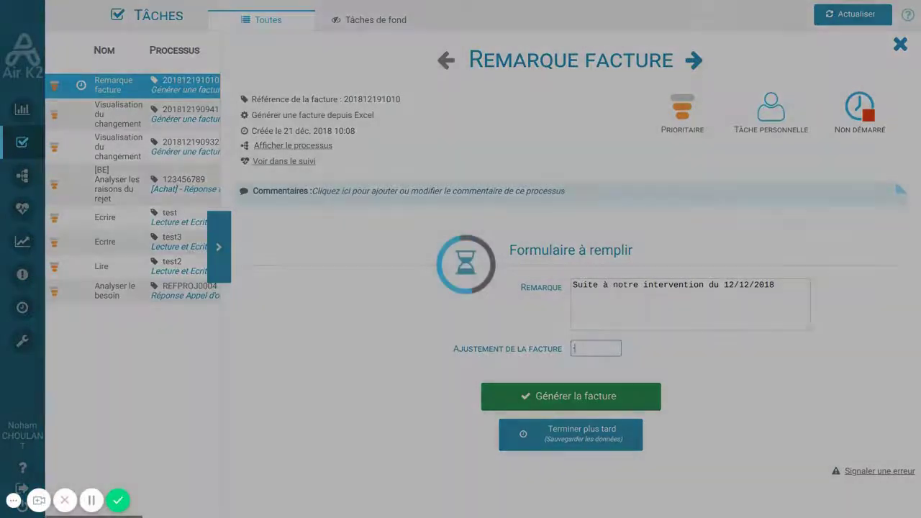
pyautogui.write('100')
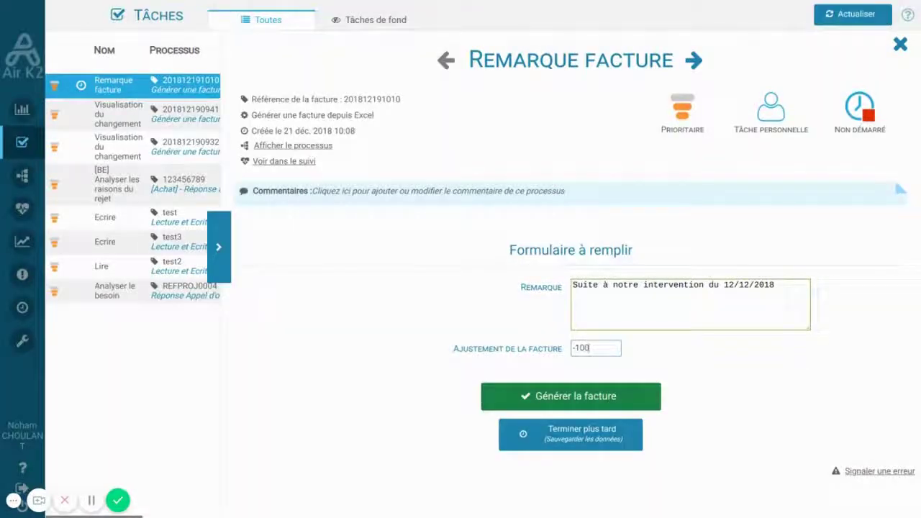
pyautogui.click(573, 398)
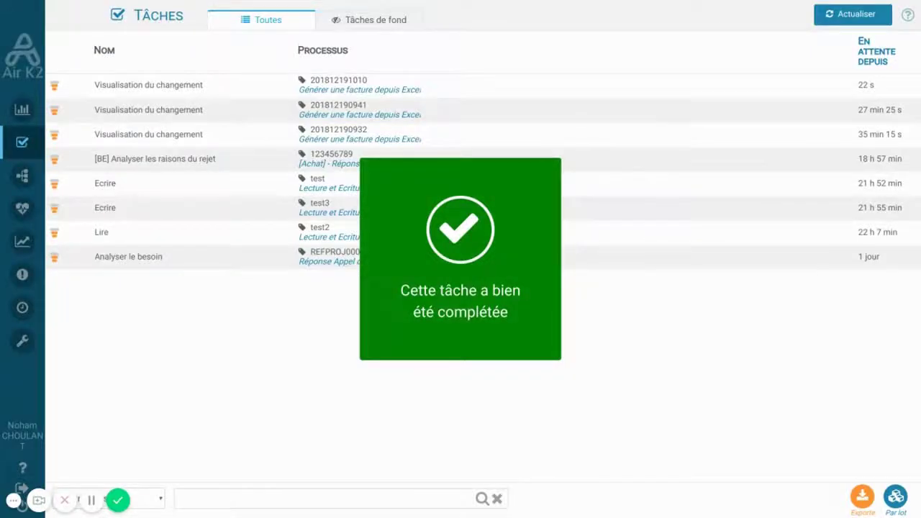
# - Open the newest Visualisation du changement task and preview the generated Facture.xlsx, closing the preview when done
pyautogui.click(505, 93)
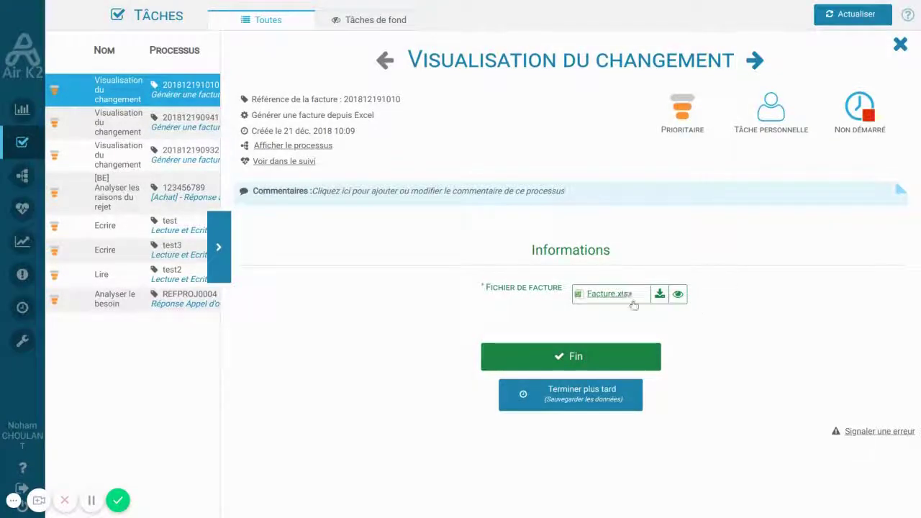
pyautogui.click(678, 296)
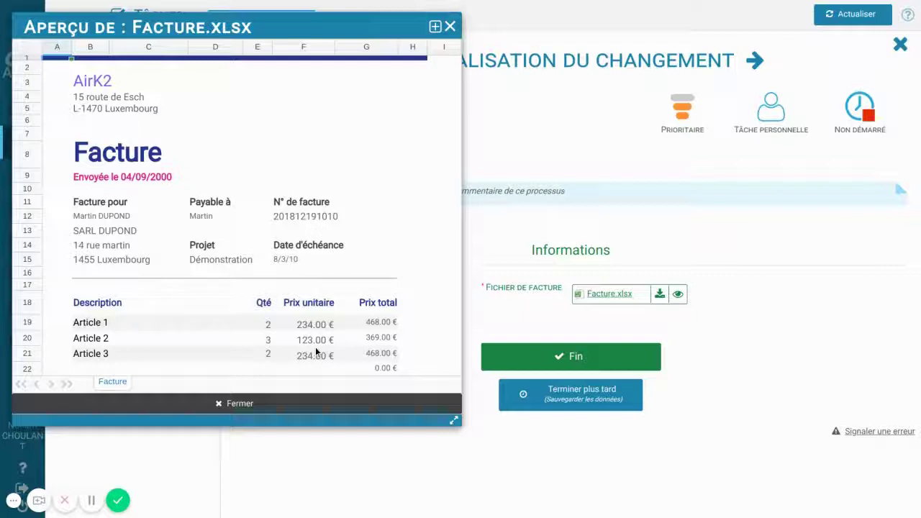
pyautogui.click(450, 27)
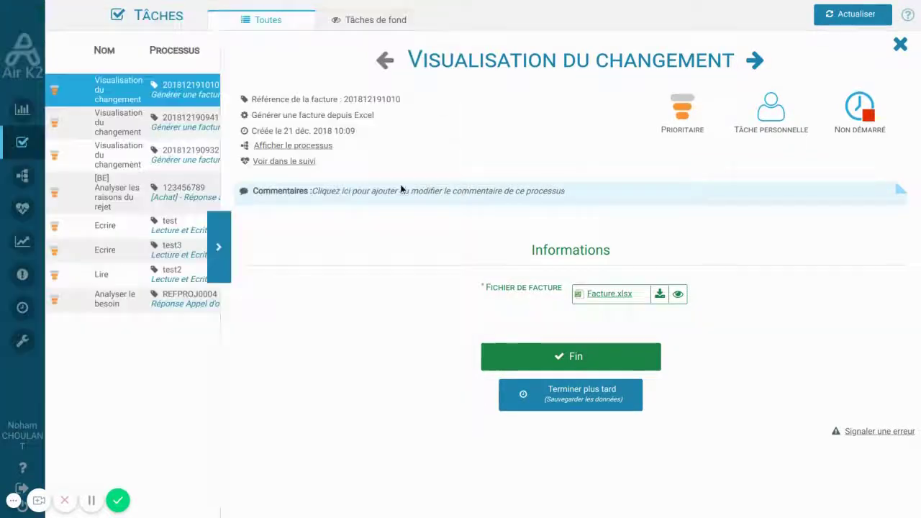
# - Open the newest invoice process in the process tracking (Suivi) and review its diagram and entered data
pyautogui.moveTo(31, 195)
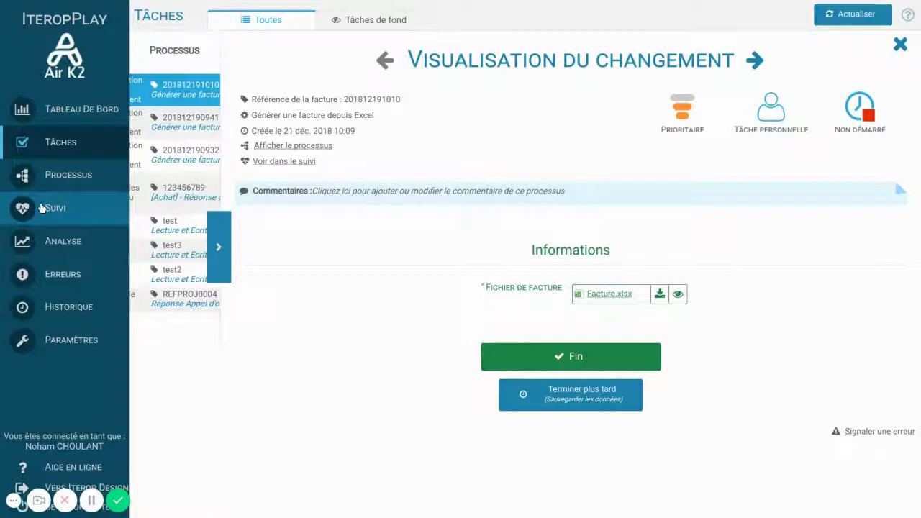
pyautogui.click(41, 208)
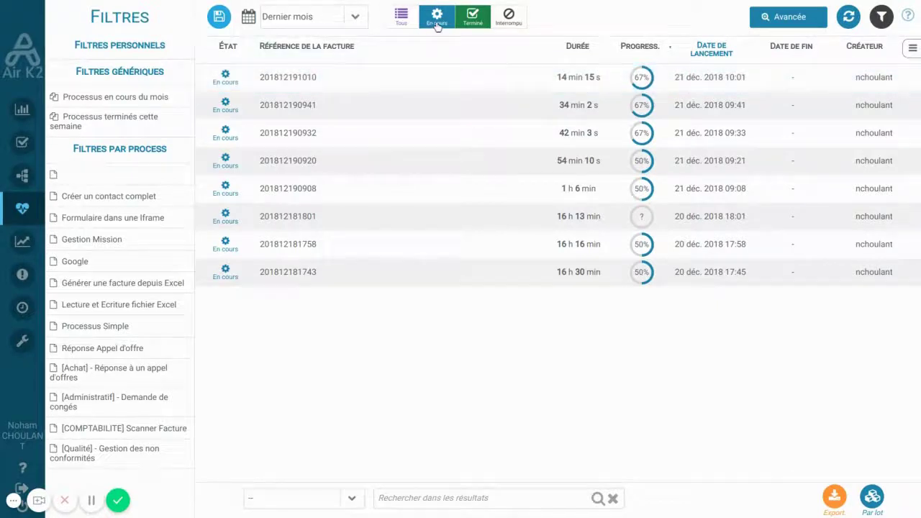
pyautogui.click(474, 12)
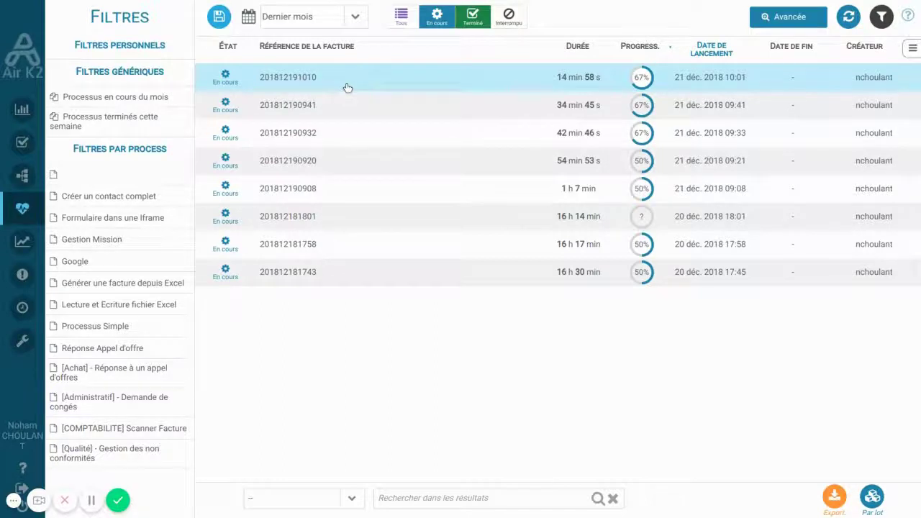
pyautogui.click(347, 87)
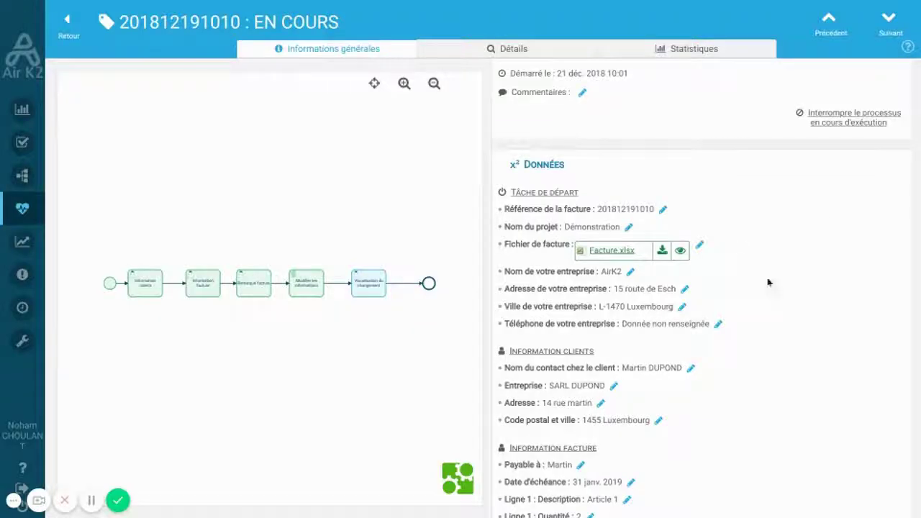
pyautogui.scroll(-4, 775, 259)
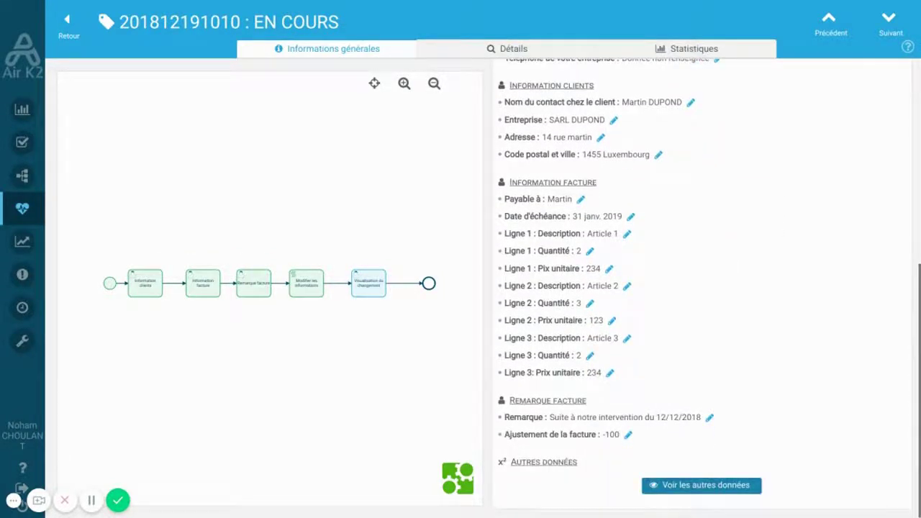
pyautogui.scroll(1, 705, 288)
pyautogui.scroll(4, 702, 288)
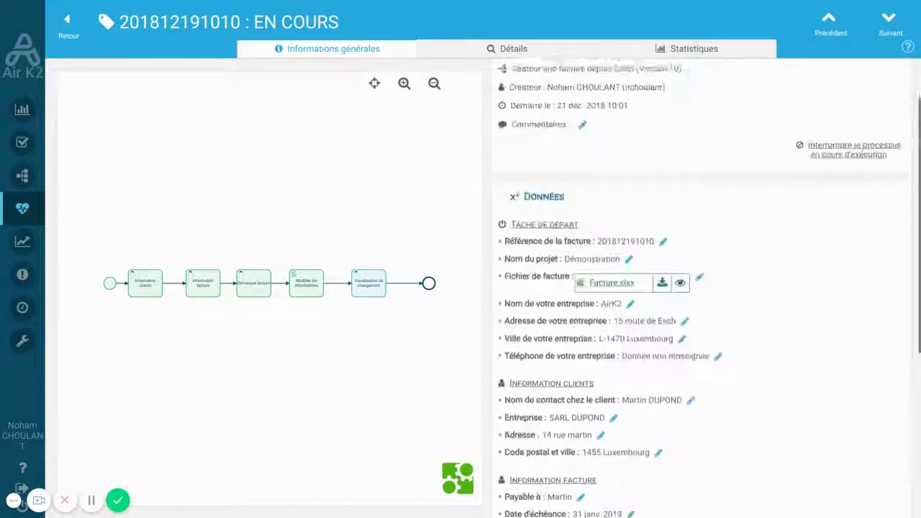